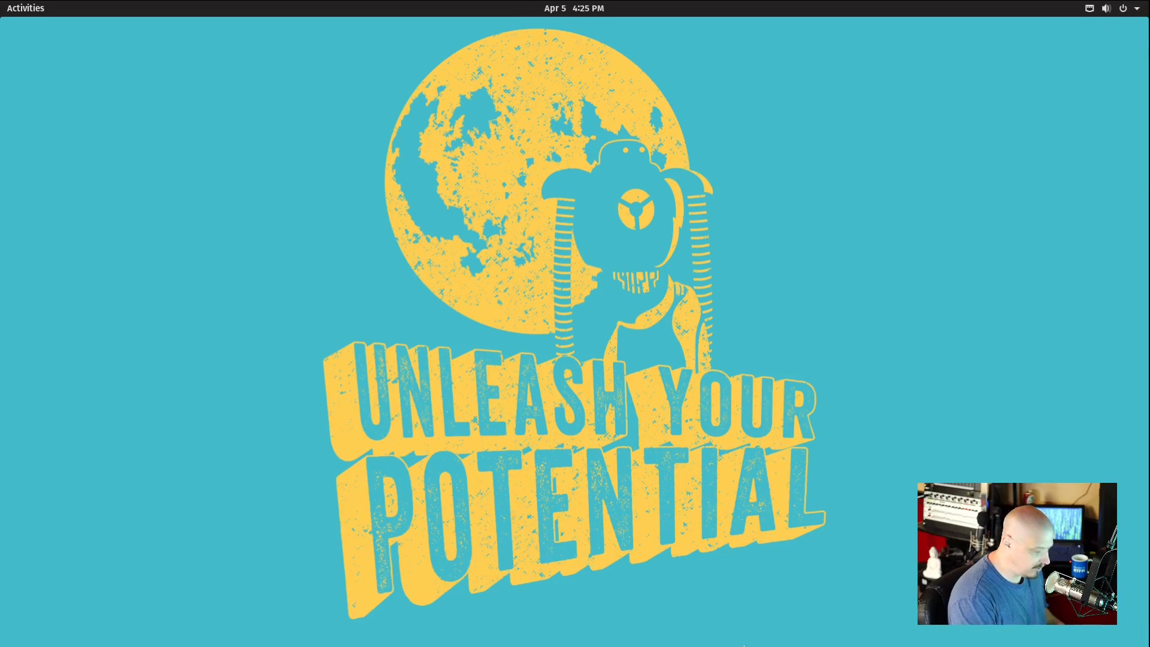
- Open a terminal and enlarge its text with the menu's zoom-in, twice
key("ctrl+alt+t")
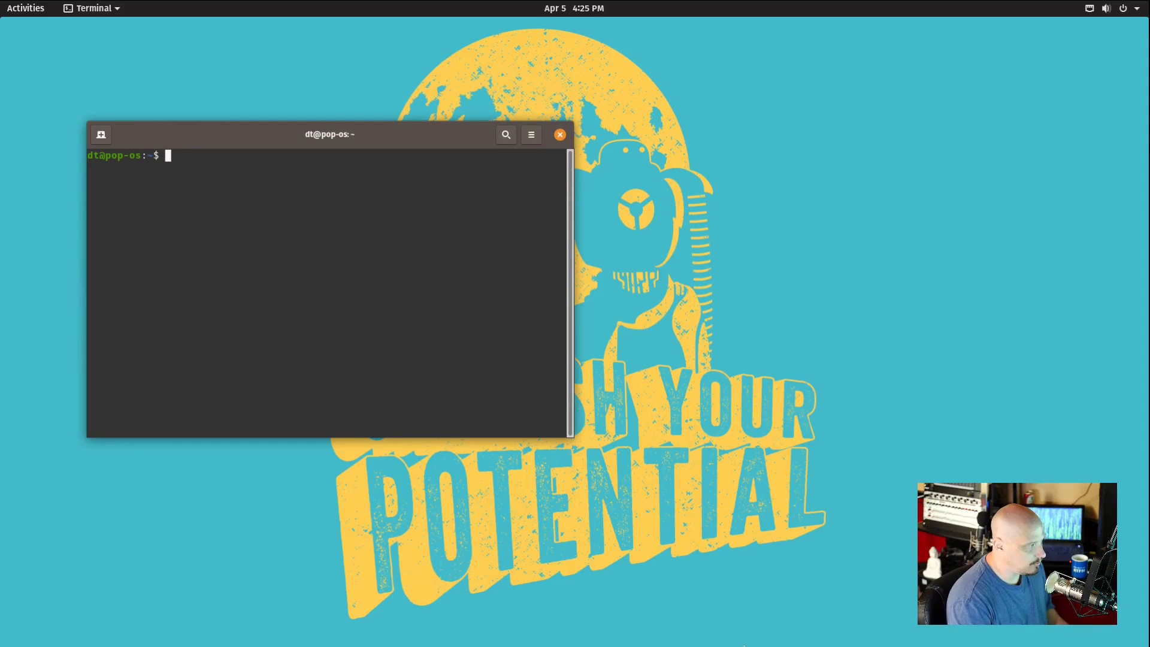
left_click(531, 134)
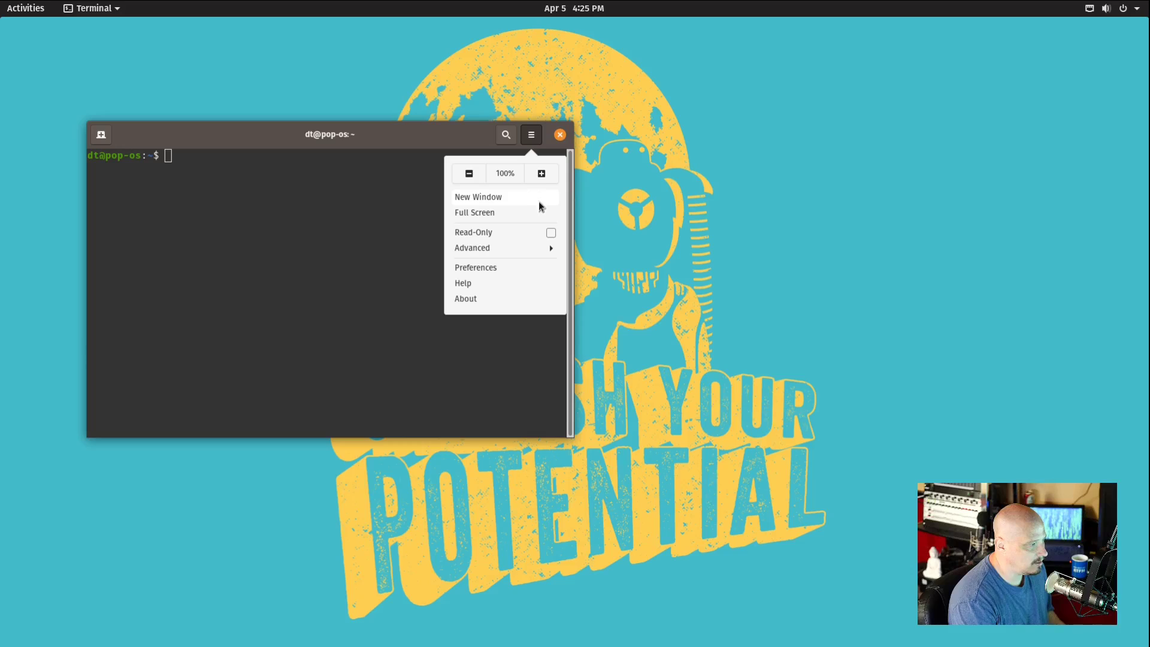
left_click(542, 173)
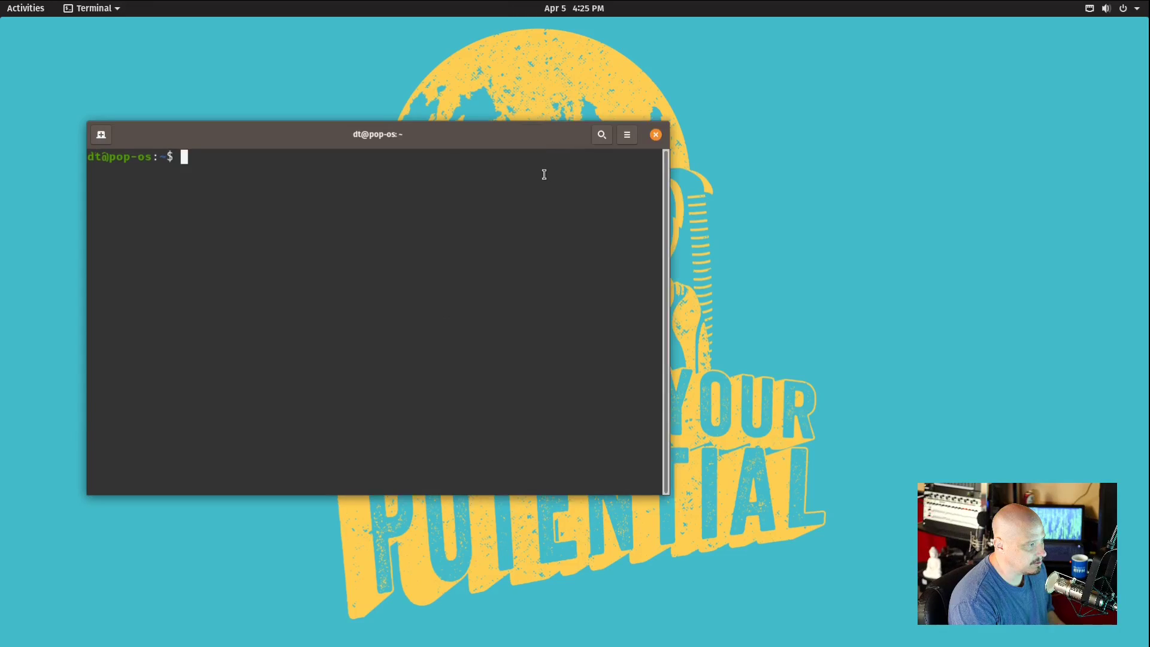
left_click(629, 136)
left_click(639, 170)
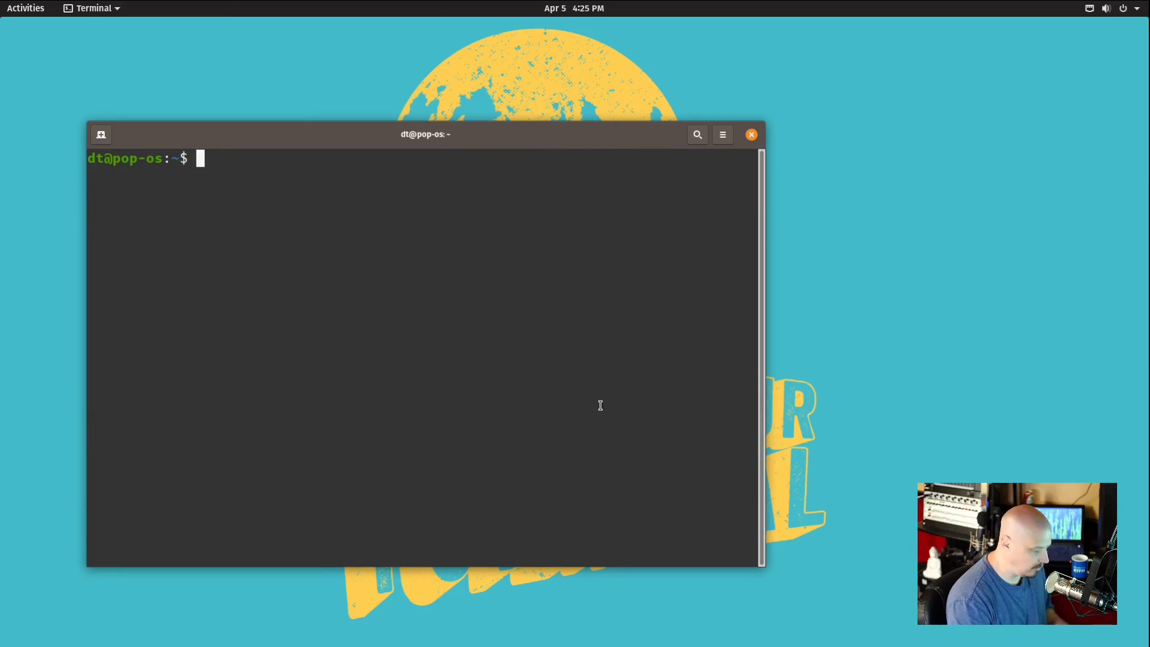
- Install fslint with 'sudo apt install fslint', entering the administrator password
type("sudo")
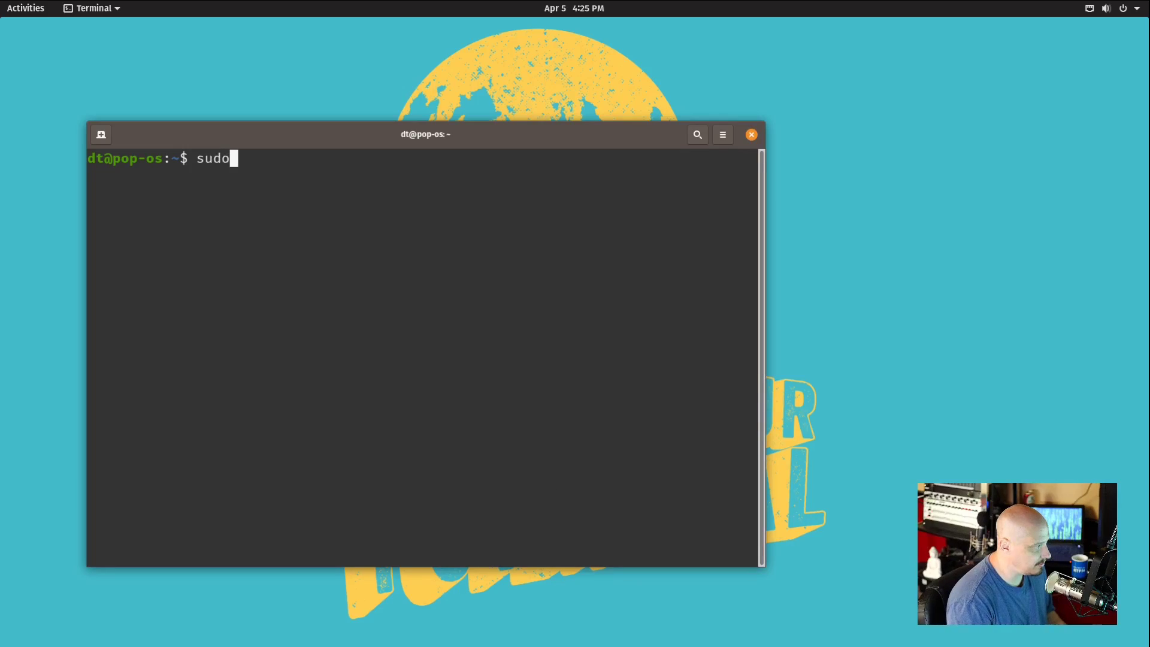
type(" apt install")
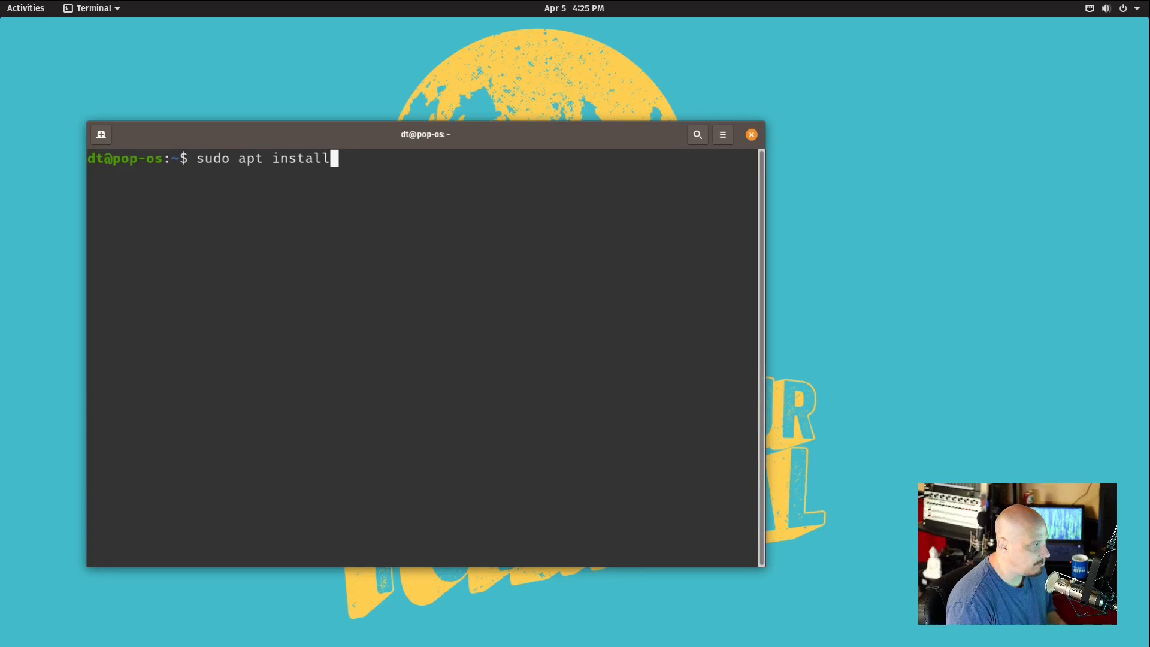
type(" fslint")
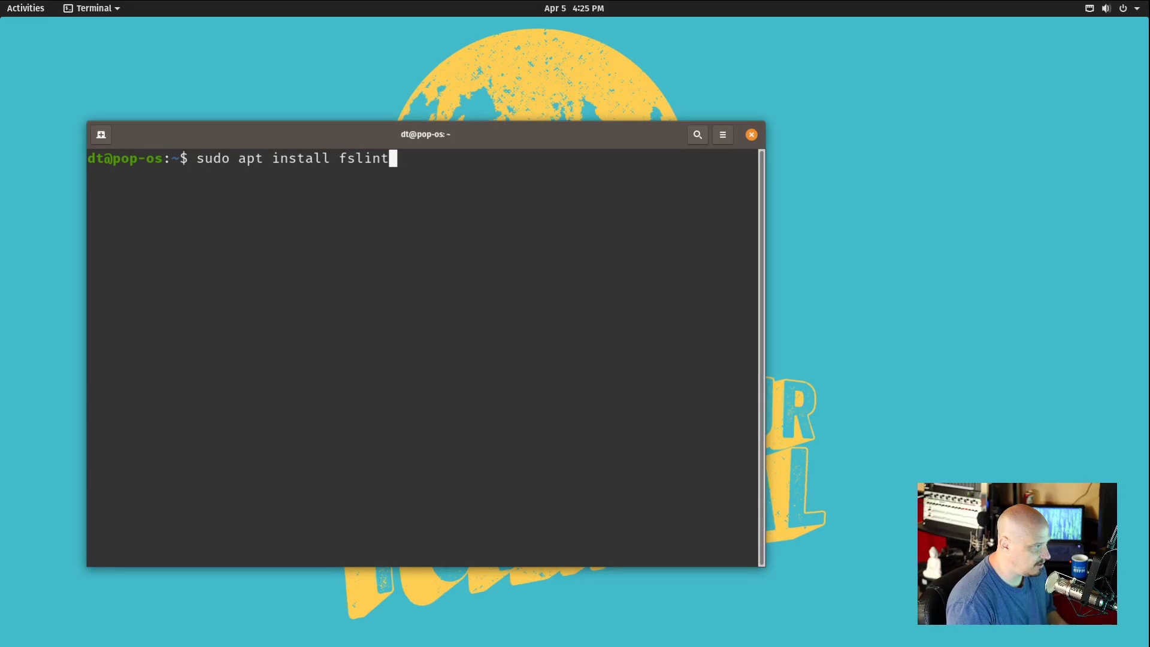
key("Return")
key("Return")
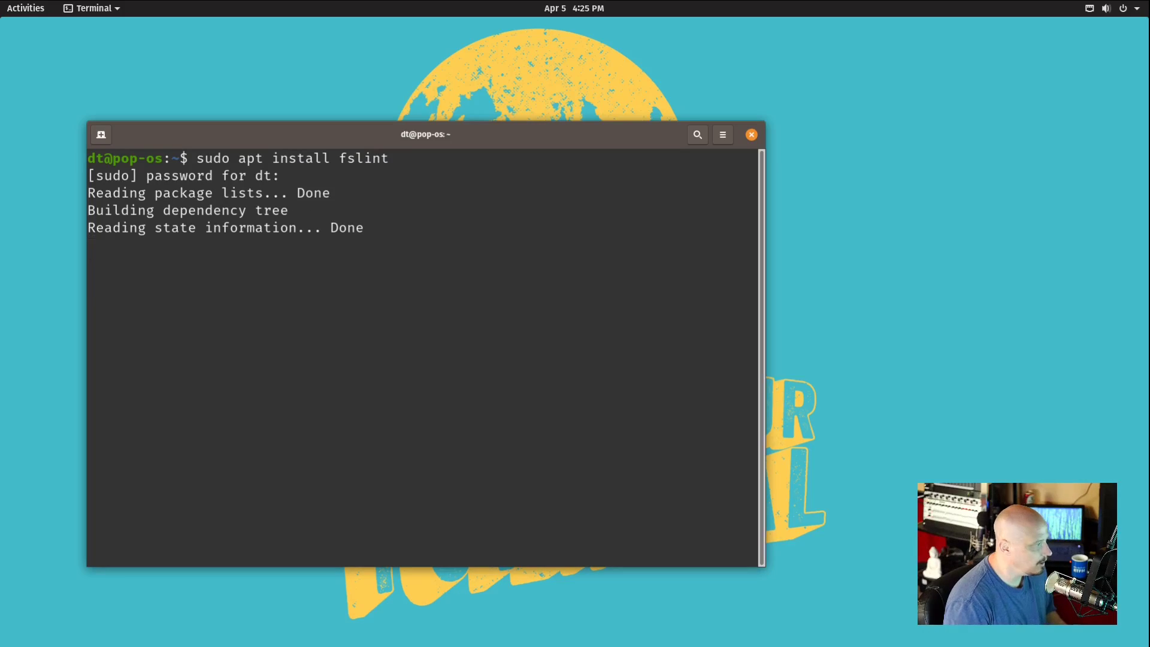
key("Return")
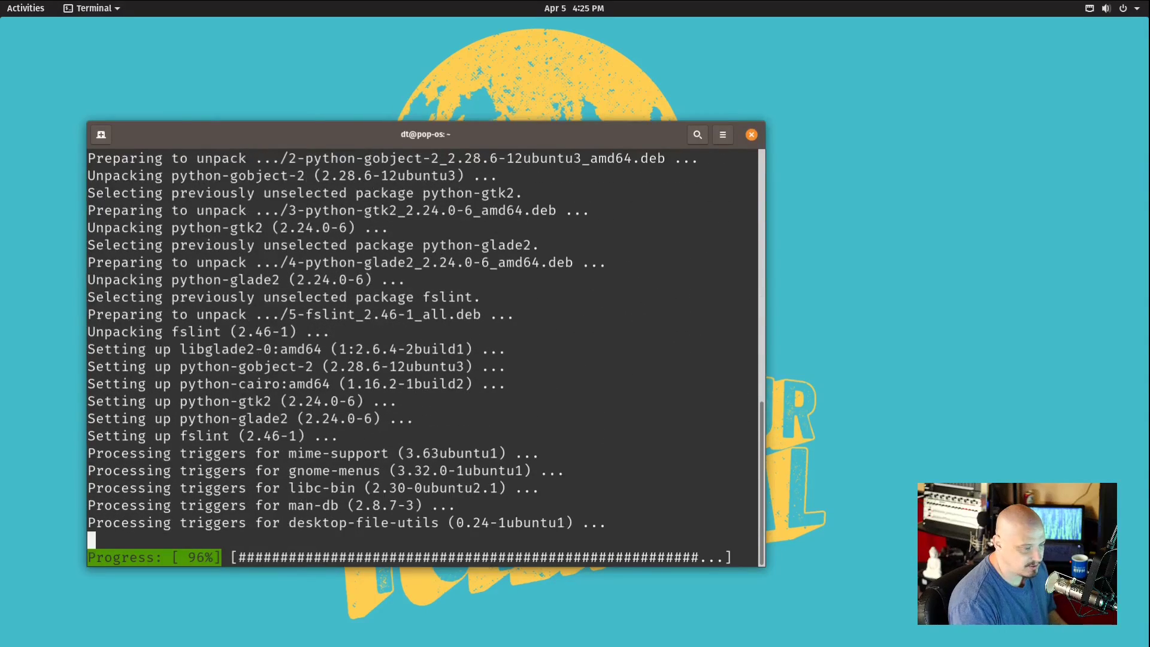
- Close the terminal and launch FSlint by searching 'fslint' in Activities
left_click(751, 134)
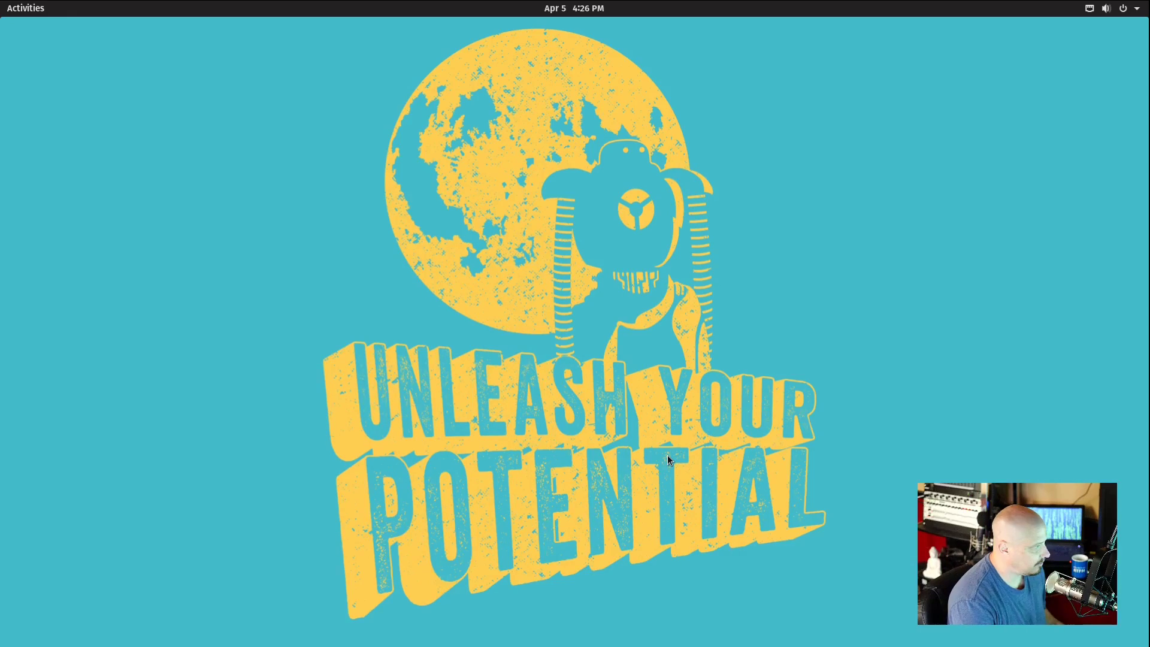
key("super")
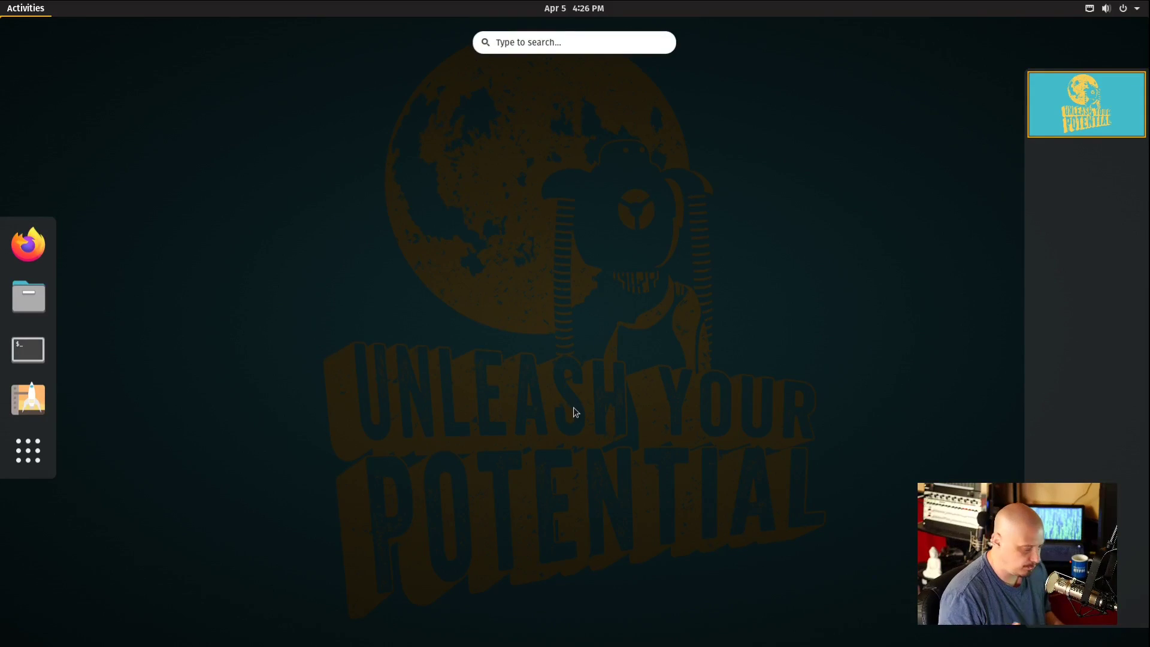
type("f")
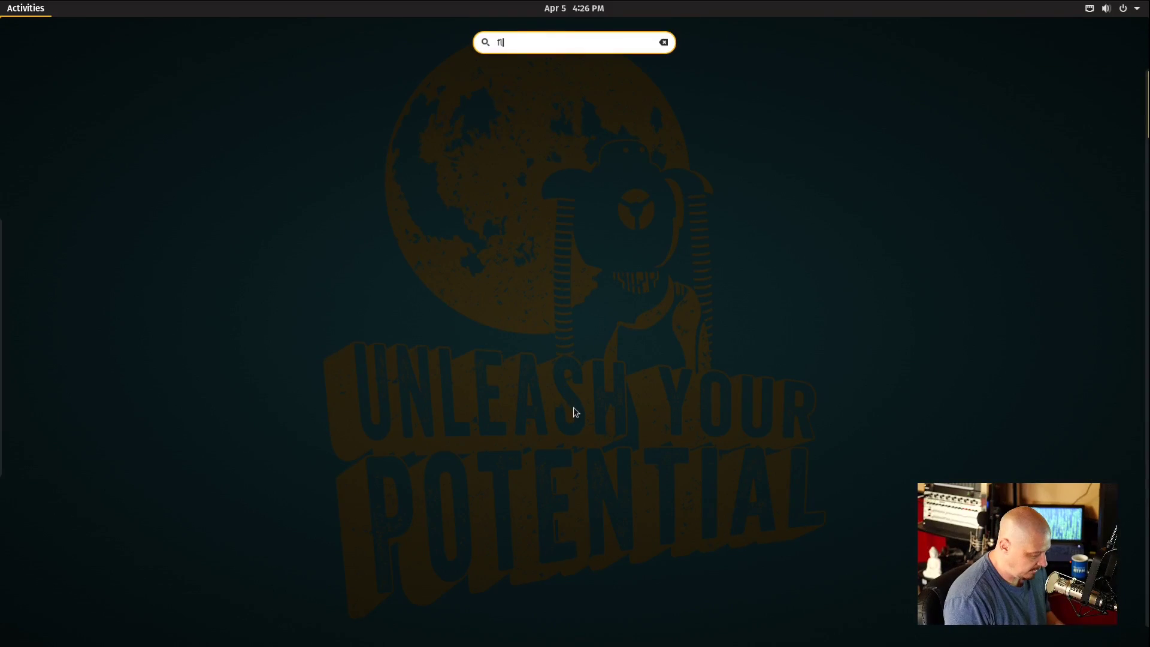
type("slint")
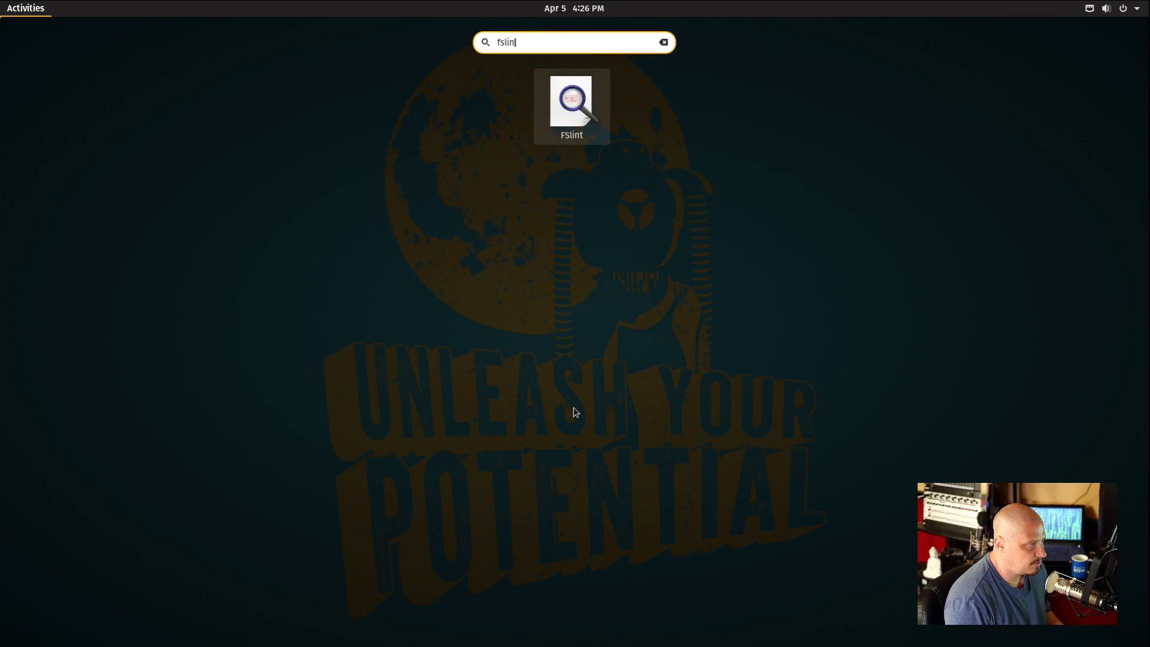
key("Return")
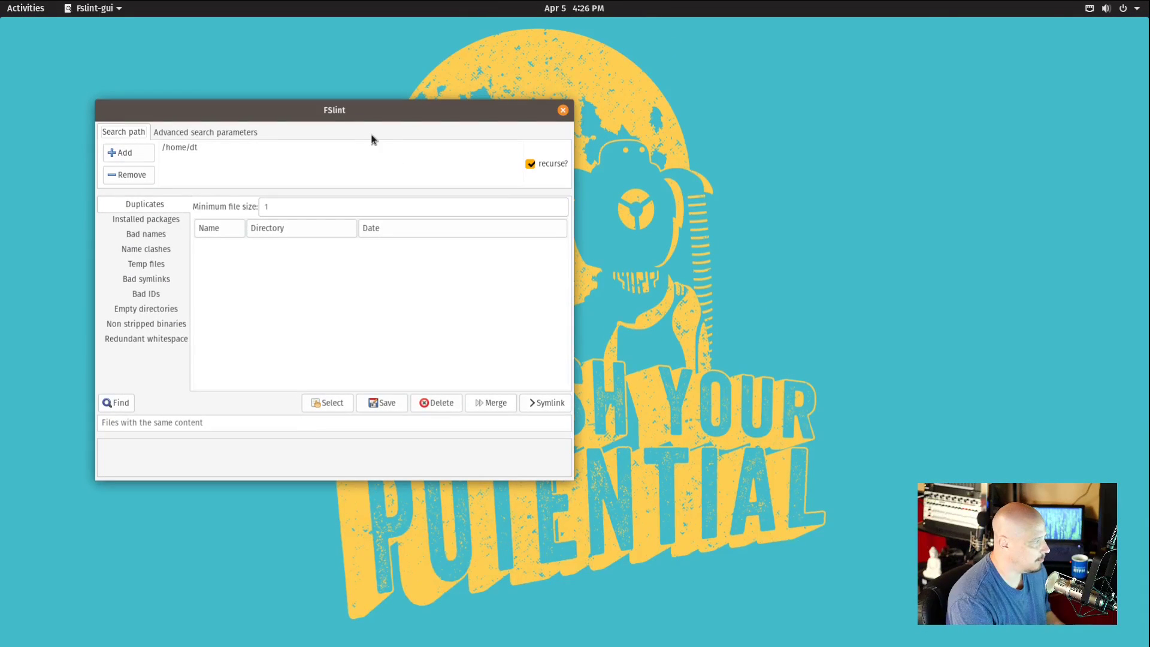
mouse_move(365, 120)
left_mouse_down()
mouse_move(398, 108)
mouse_move(363, 106)
left_mouse_up()
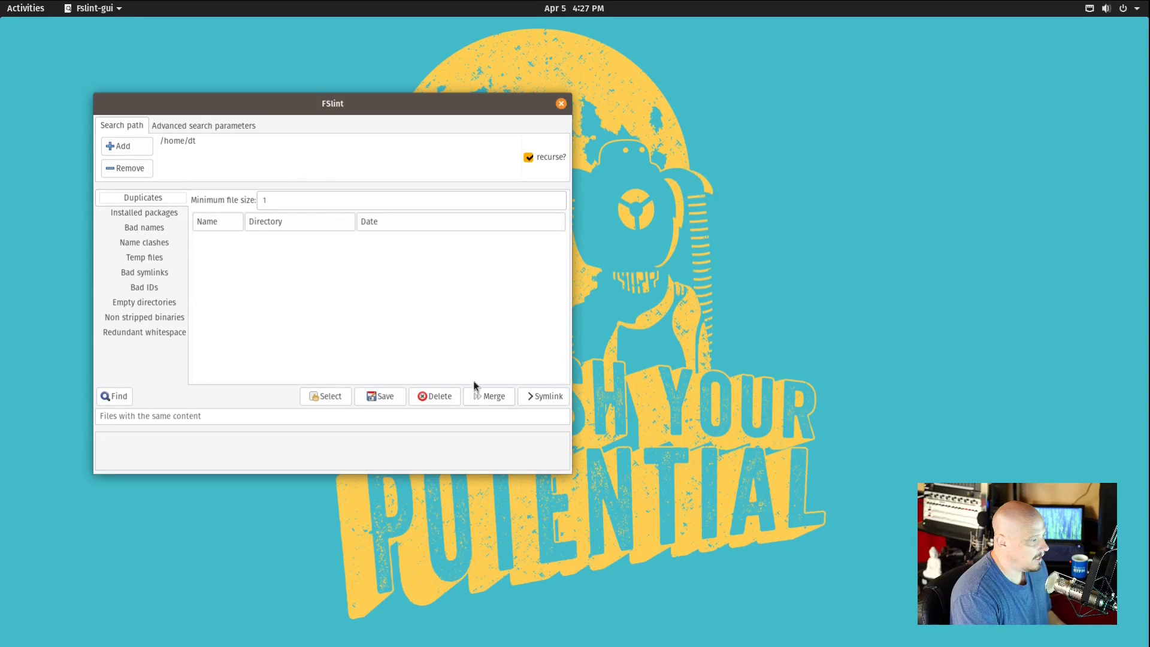
- Search /home/dt for duplicates and select the default-sink and default-source pulse files
left_click(115, 398)
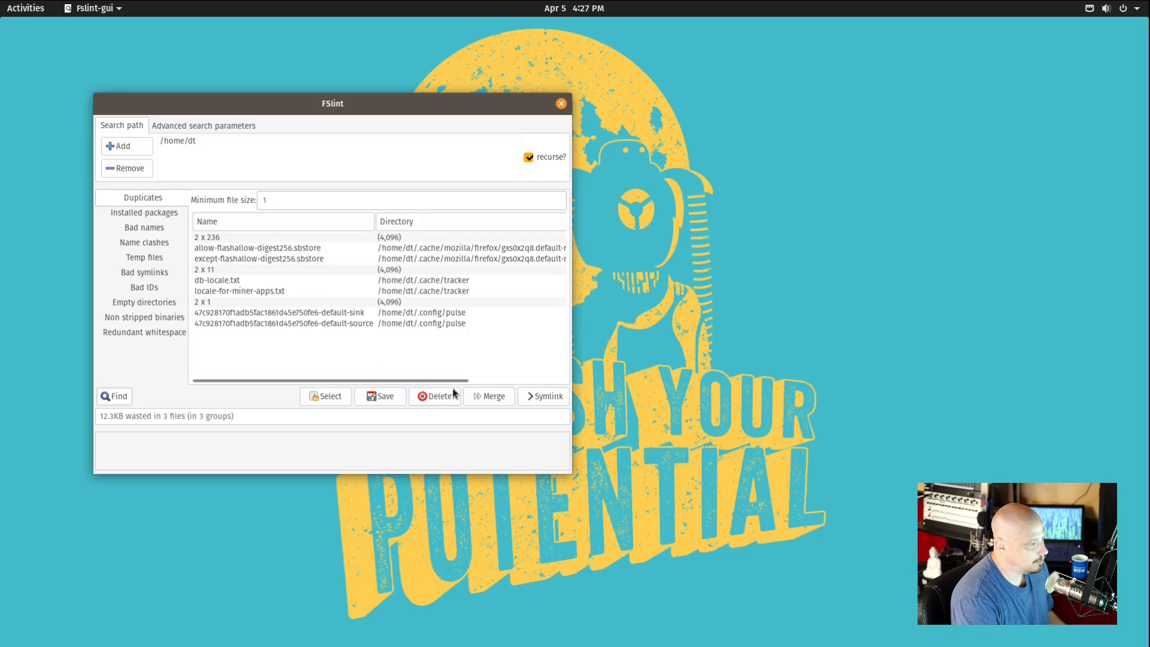
left_click(243, 316)
left_click(243, 323)
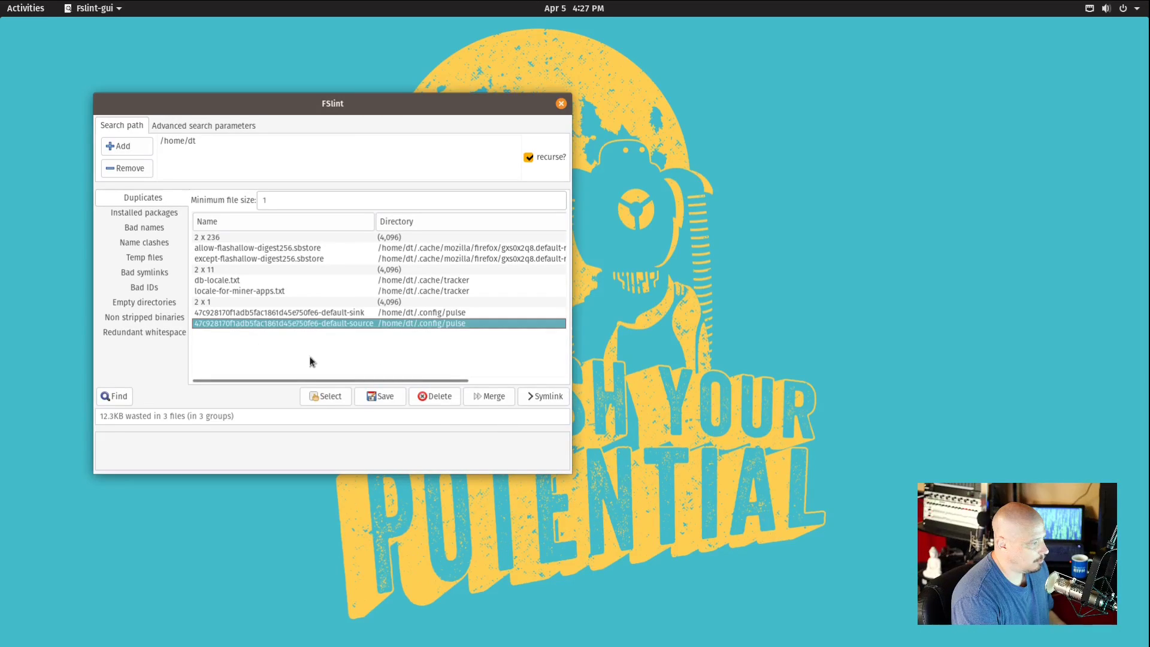
- Add the locale and flashallow duplicates to the selection, then narrow it to default-source
left_click(296, 314, "ctrl")
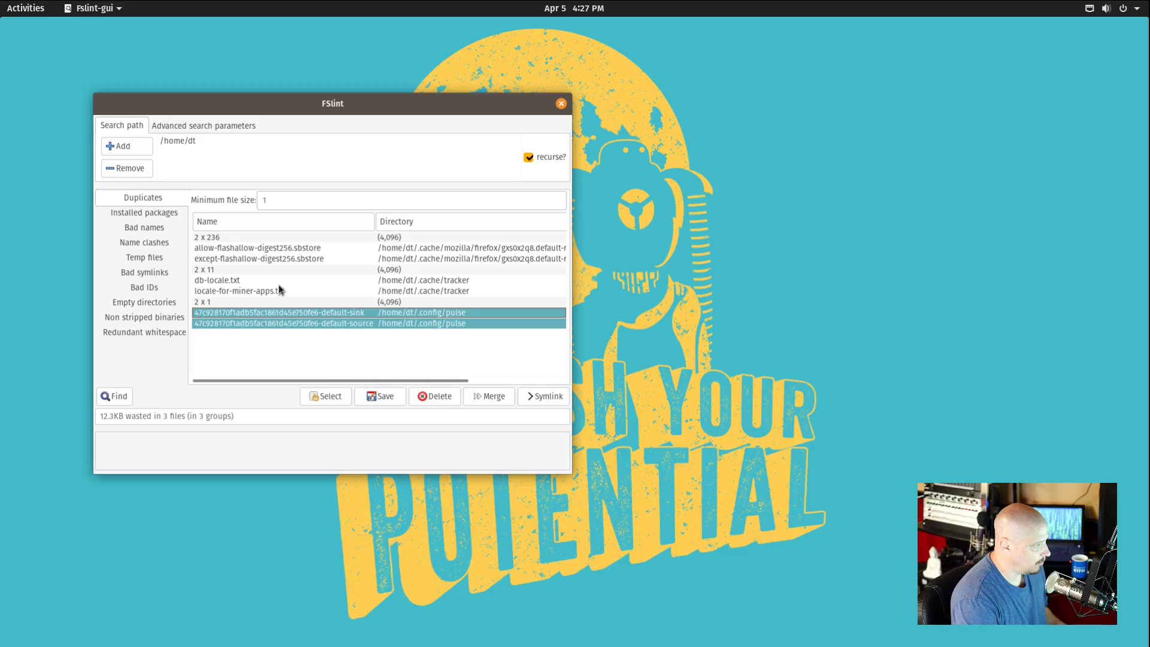
left_click(280, 290, "ctrl")
left_click(271, 280, "ctrl")
left_click(274, 258, "ctrl")
left_click(276, 247, "ctrl")
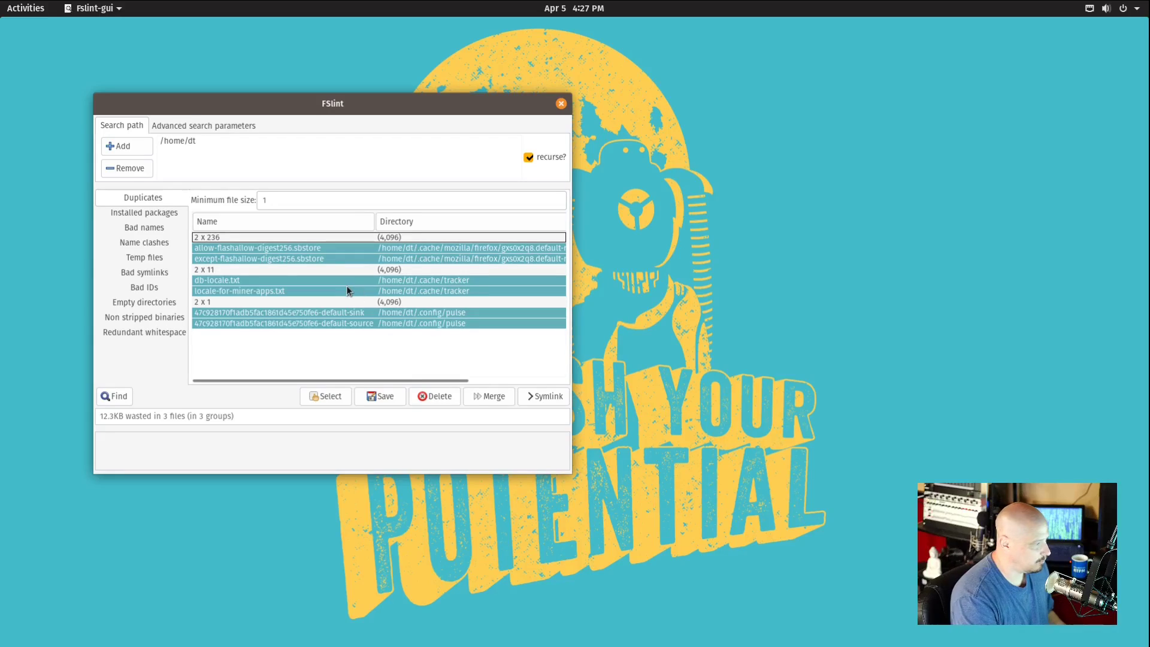
left_click(310, 323)
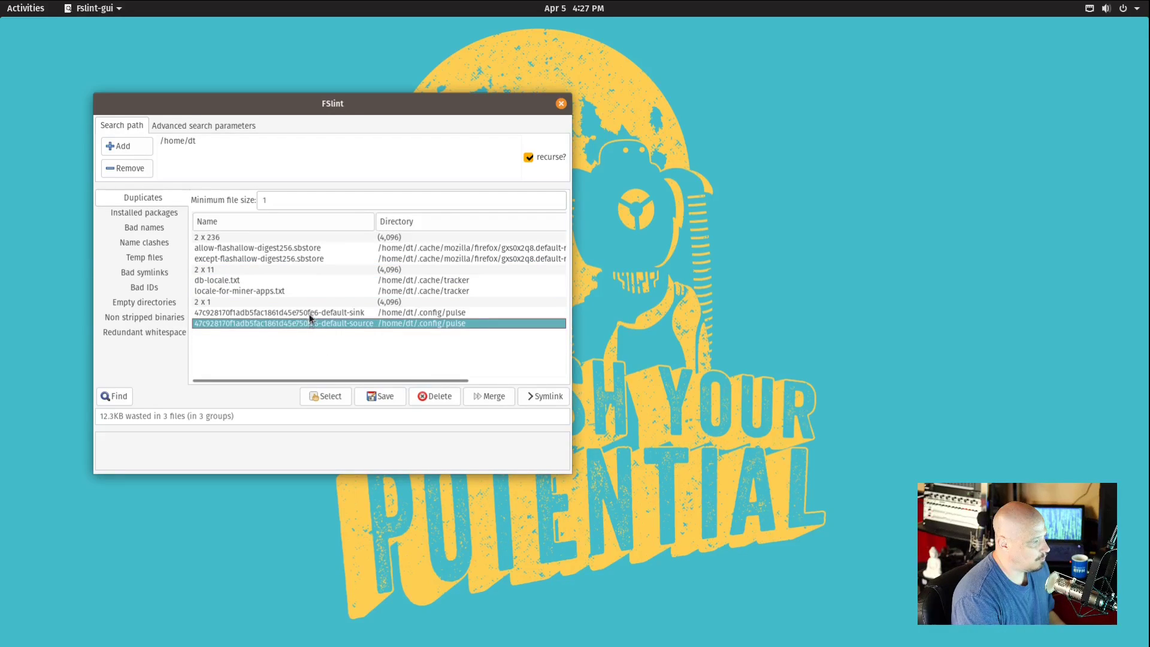
- Merge all the duplicate files and rescan /home/dt for duplicates
left_click(486, 396)
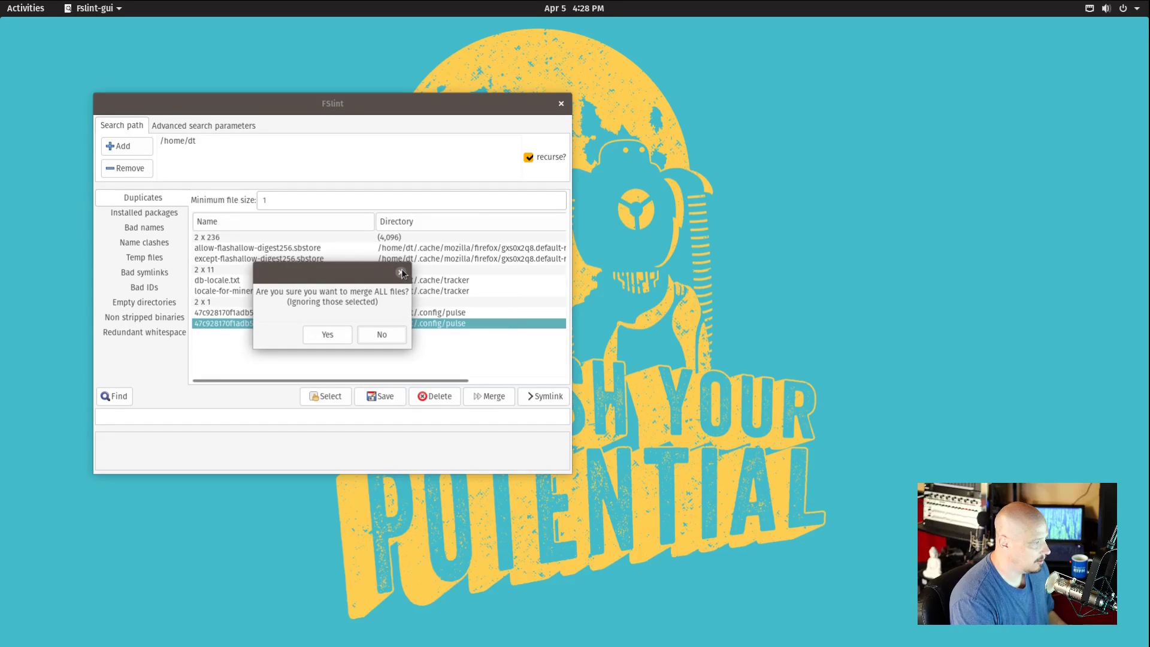
left_click(326, 332)
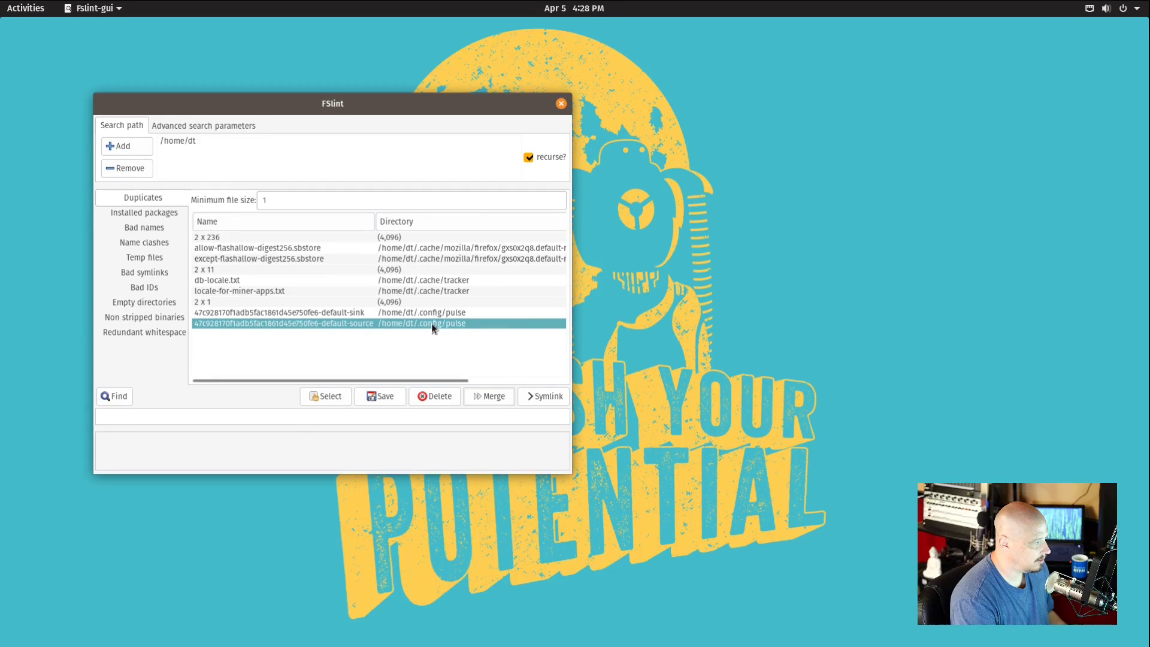
left_click(114, 395)
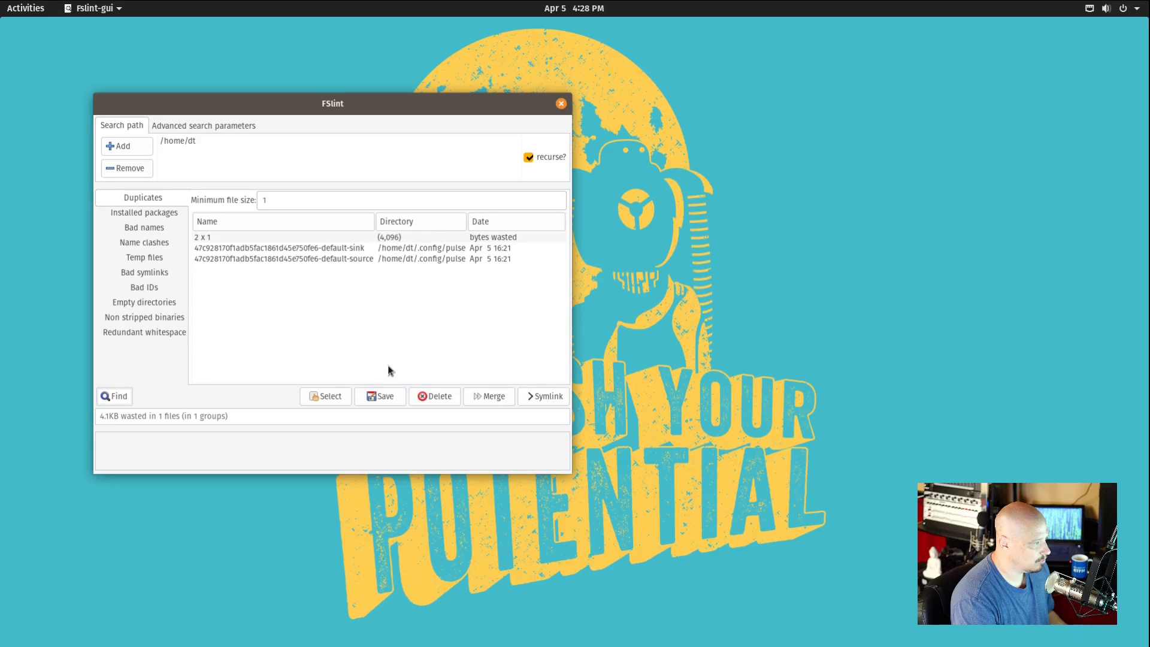
- Select the remaining default-sink and default-source duplicate rows
left_click(264, 248)
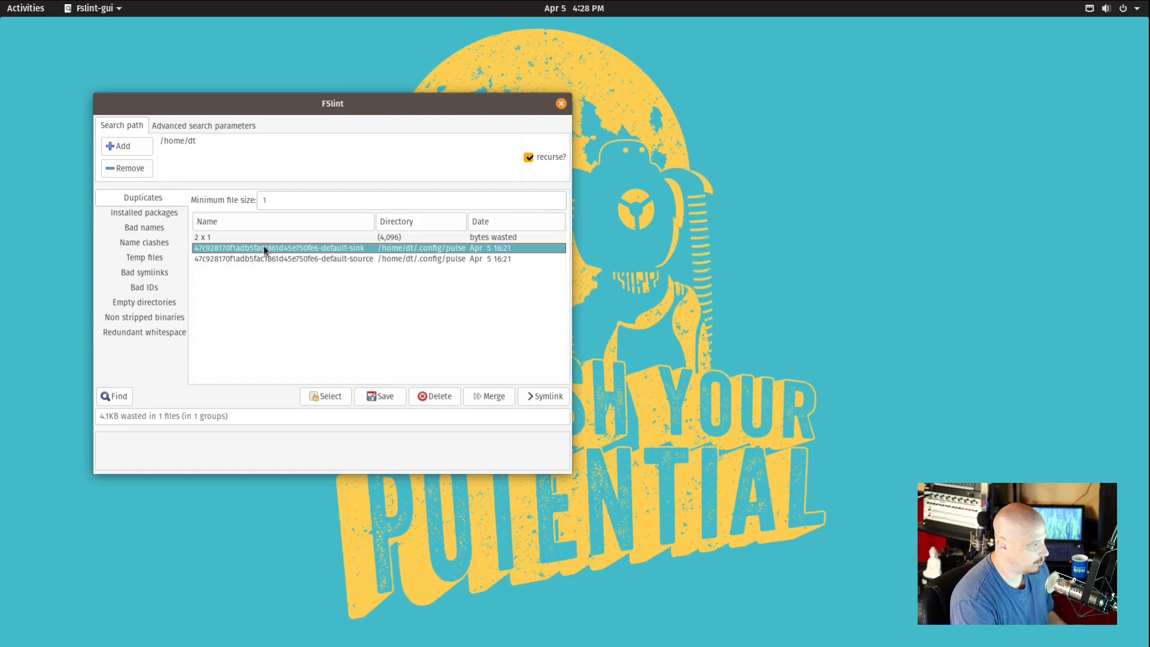
left_click(258, 258)
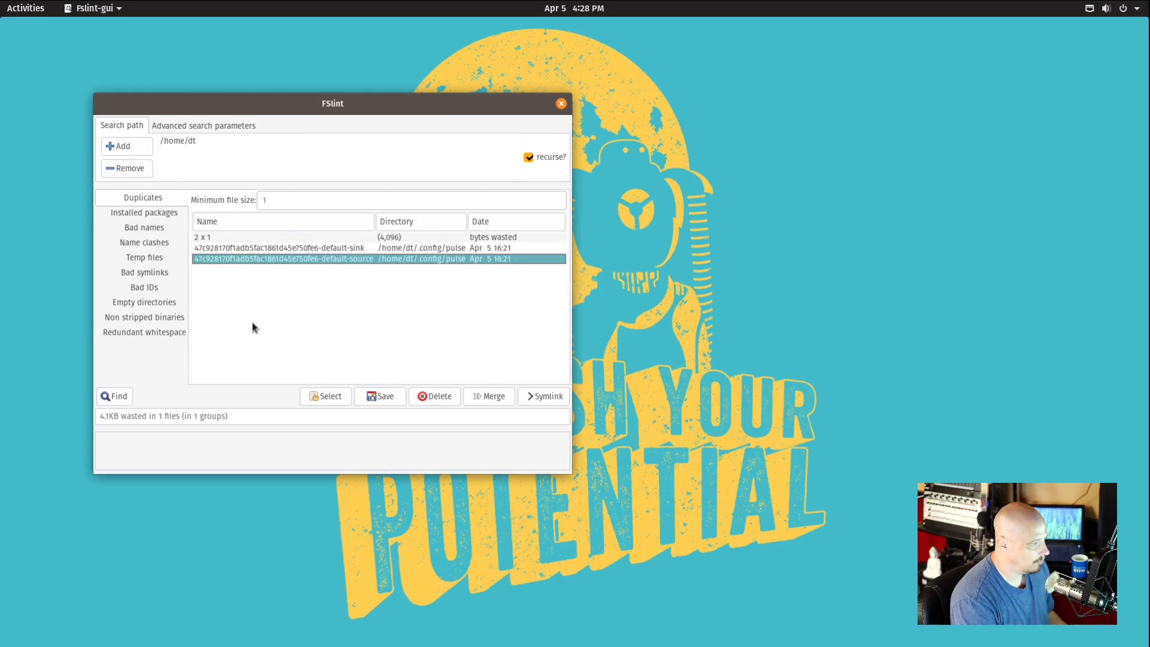
left_click(263, 251)
left_click(263, 255)
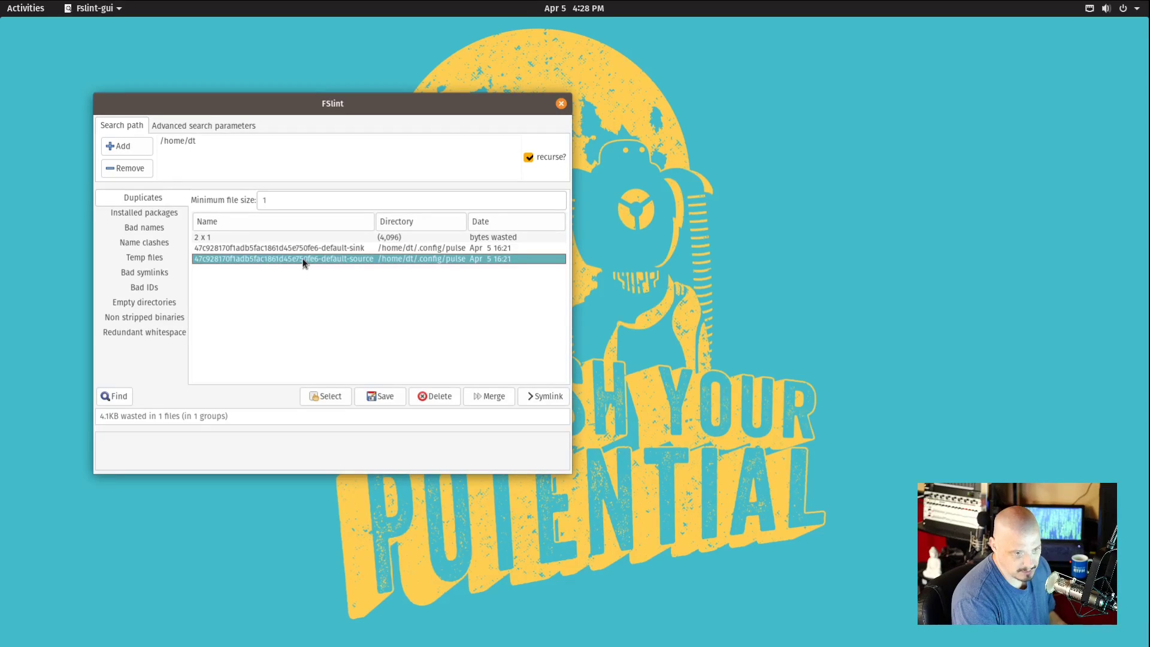
- Delete the default-source duplicate and rescan, confirming 0B wasted in 0 files
left_click(437, 396)
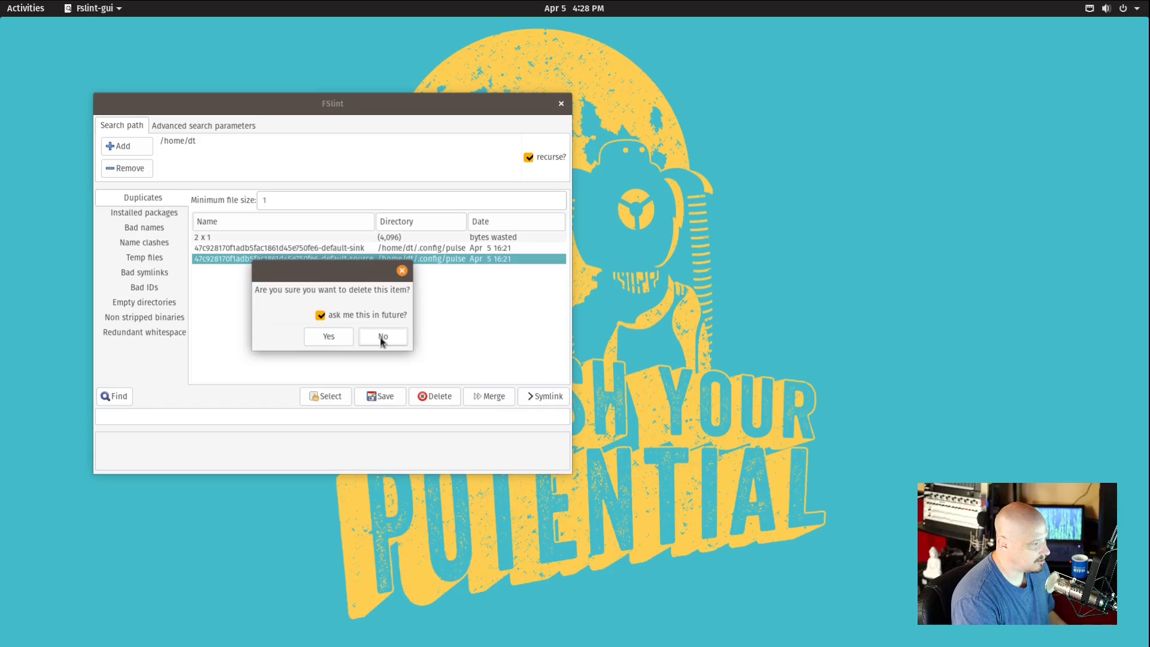
left_click(328, 338)
left_click(119, 395)
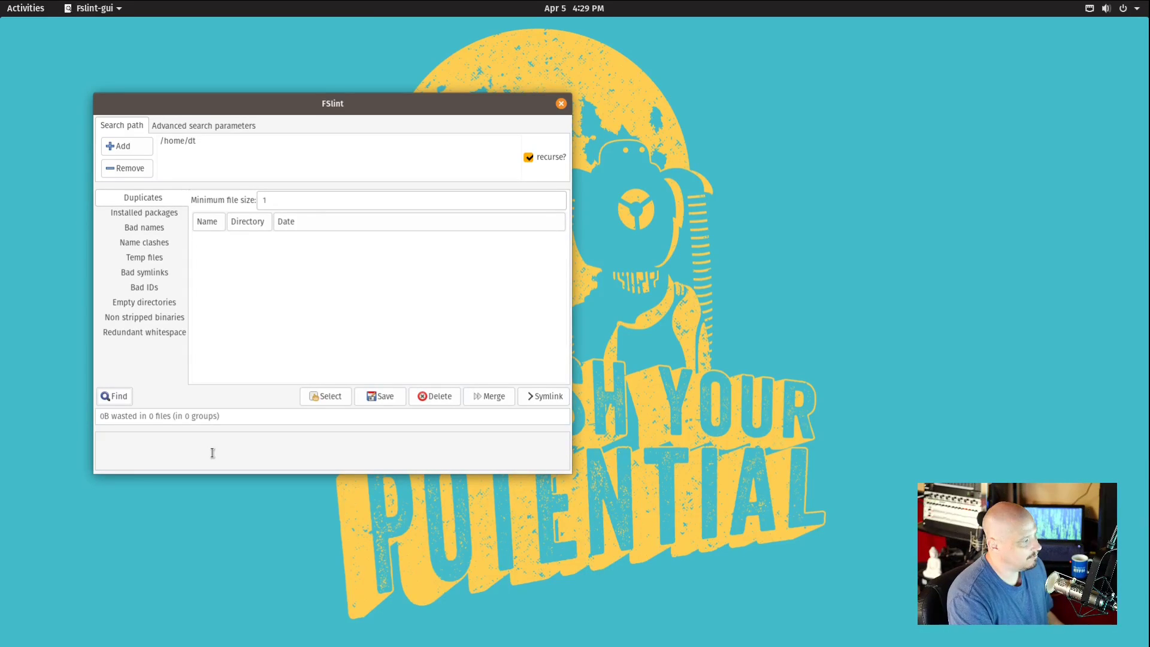
- Find and delete the dangling Firefox 'lock' symlink, then choose the Empty directories check
left_click(174, 276)
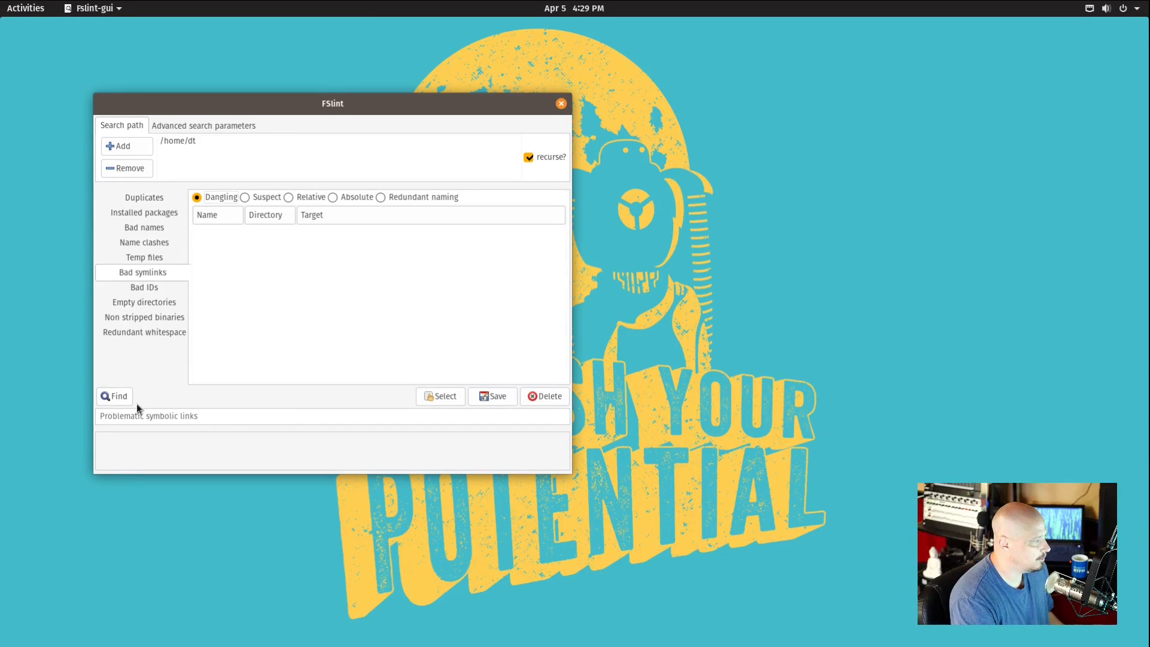
left_click(113, 397)
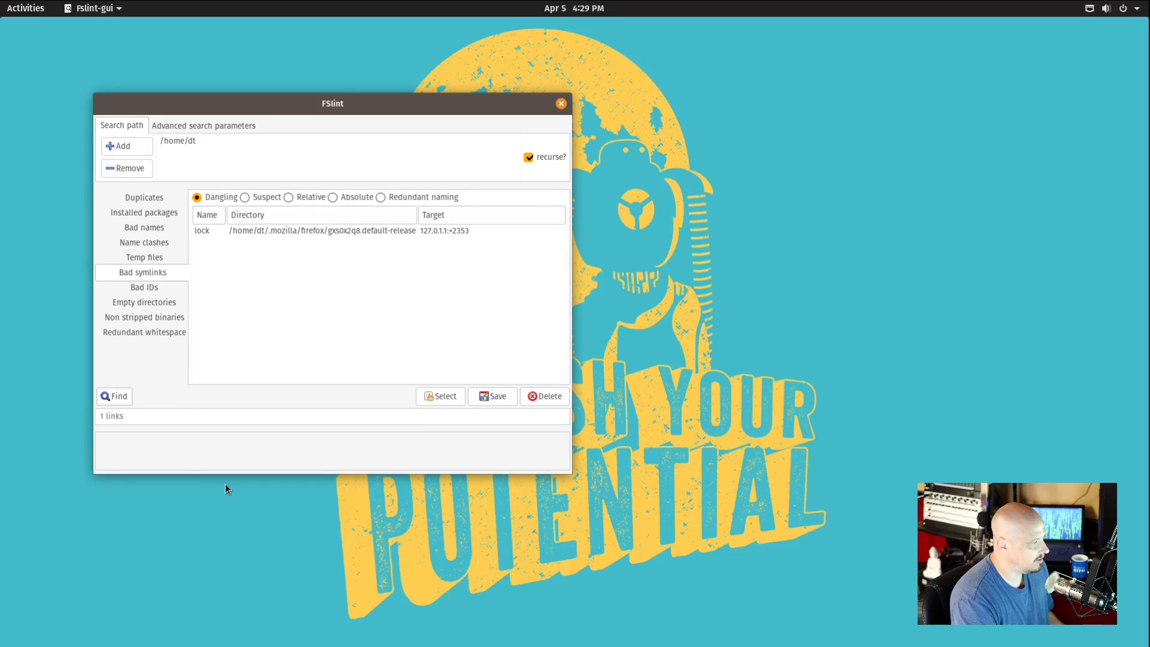
left_click(329, 232)
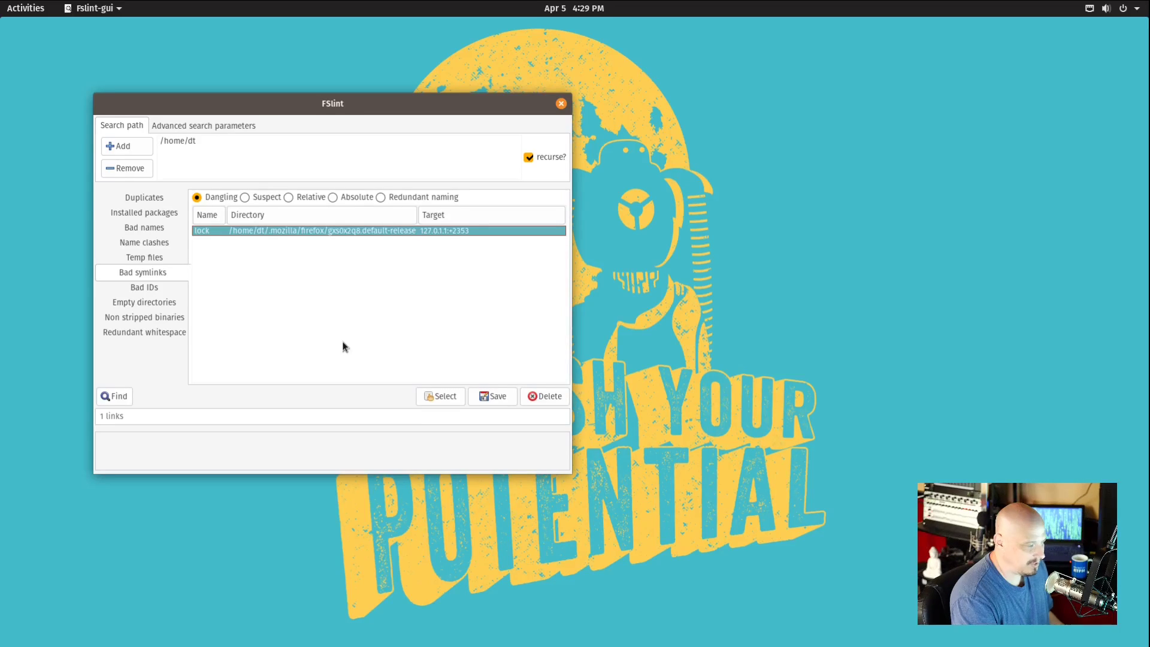
left_click(545, 396)
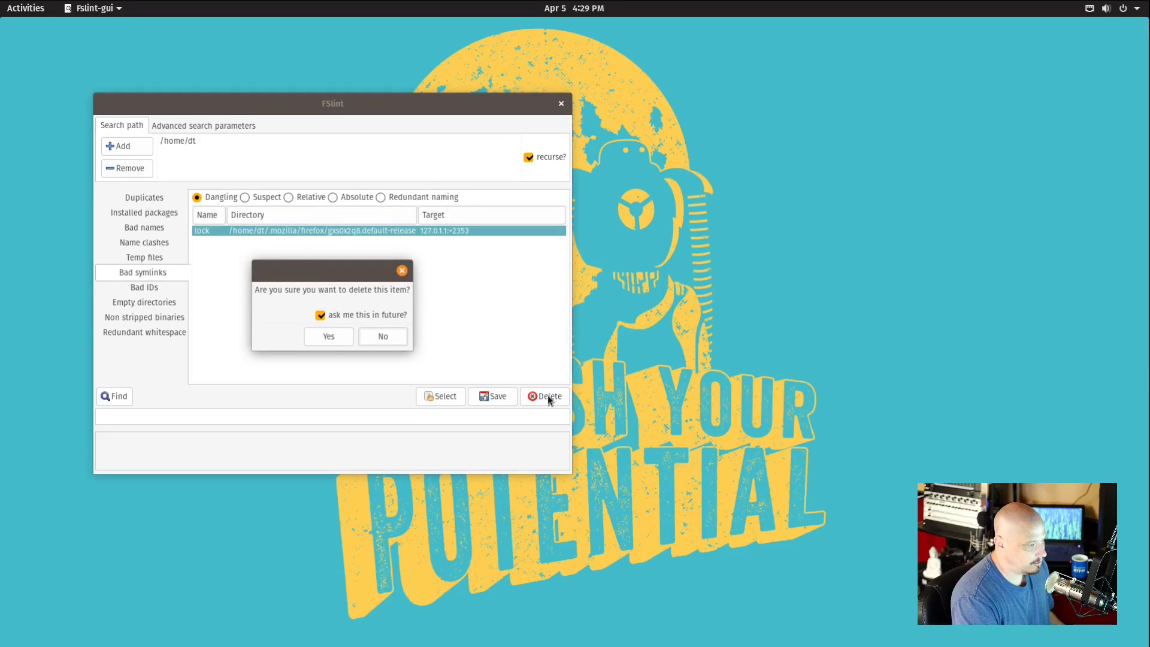
left_click(330, 340)
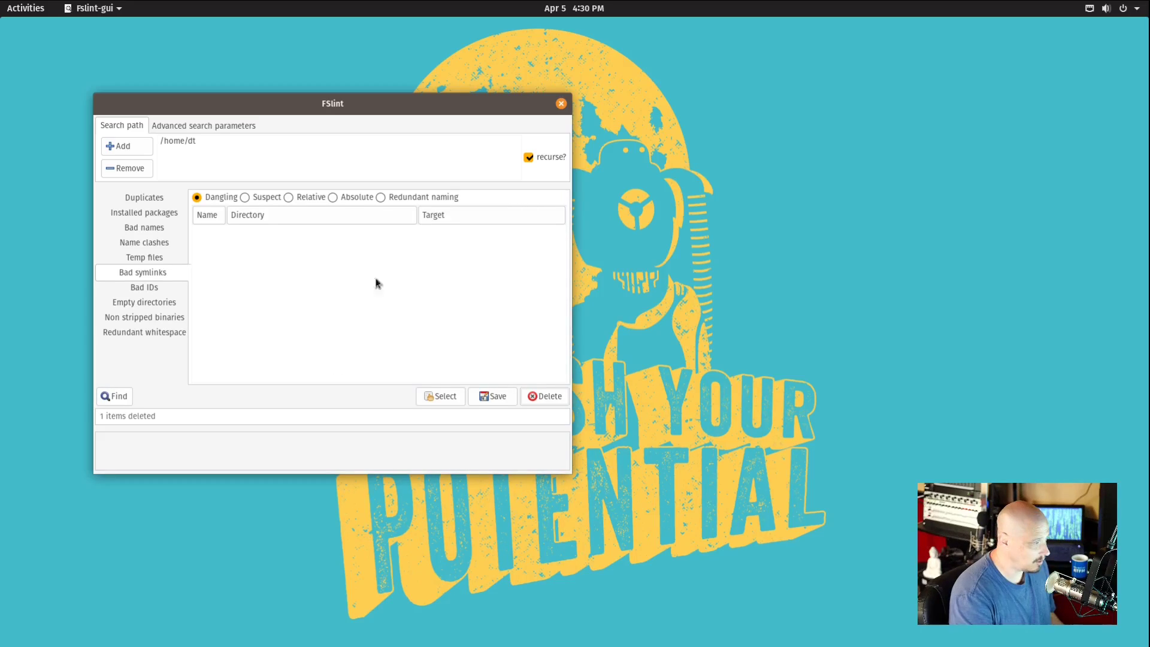
left_click(142, 303)
- Search /home/dt for empty directories and scroll through the 49 results
left_click(114, 397)
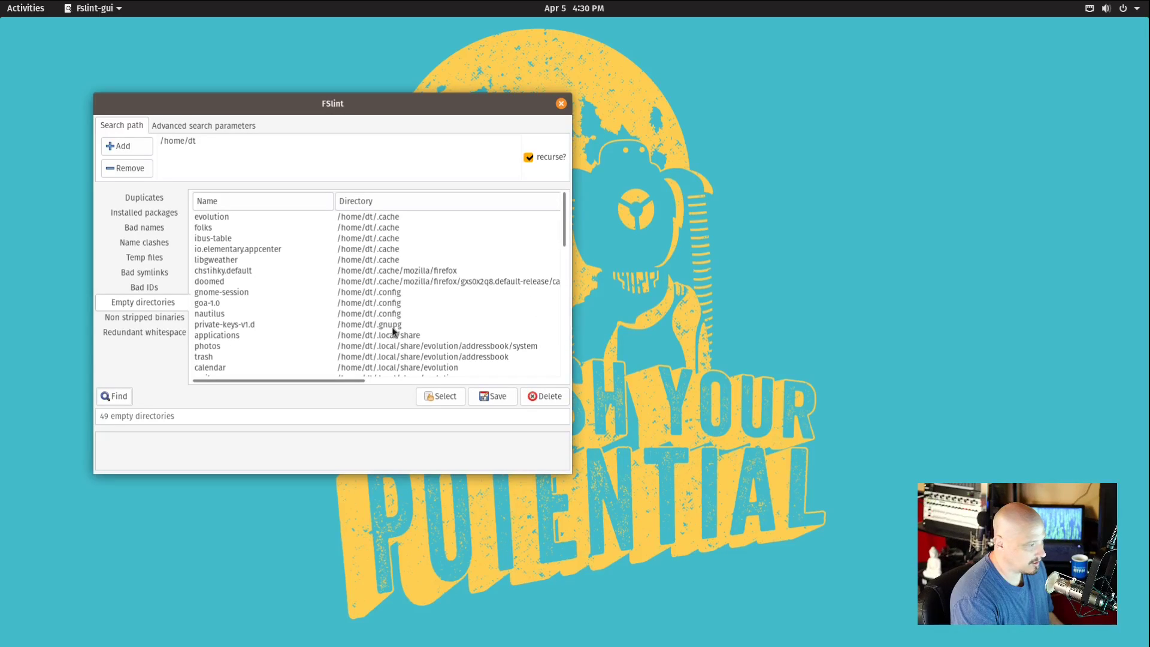
scroll(395, 329, "down", 10)
scroll(394, 328, "down", 1)
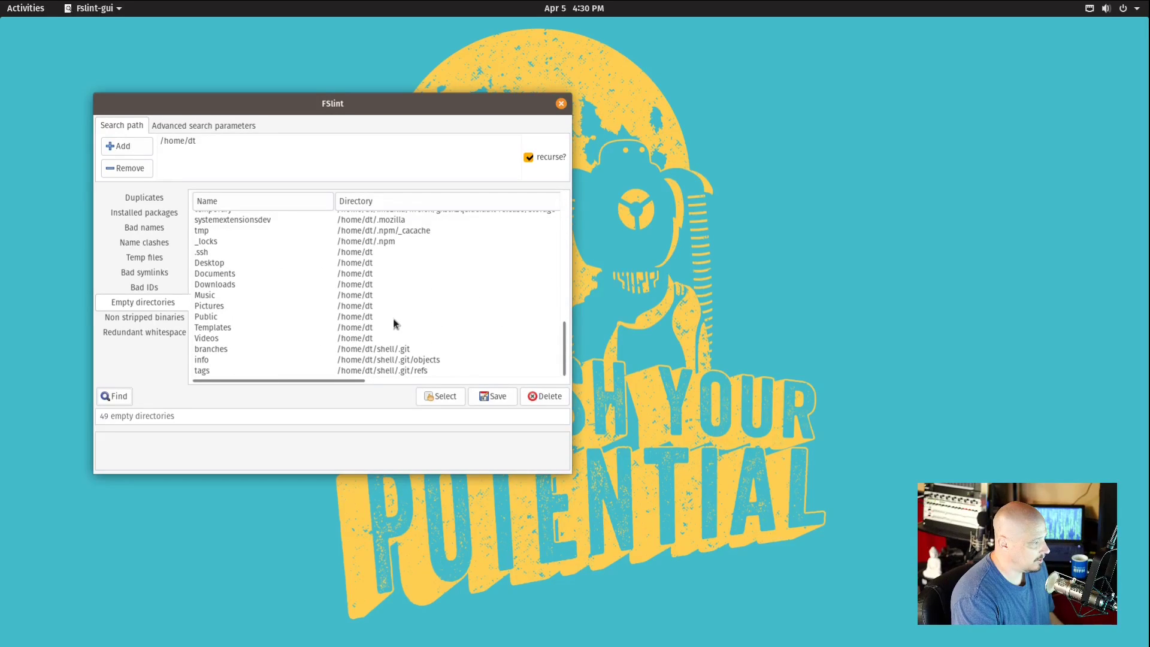
scroll(395, 323, "up", 3)
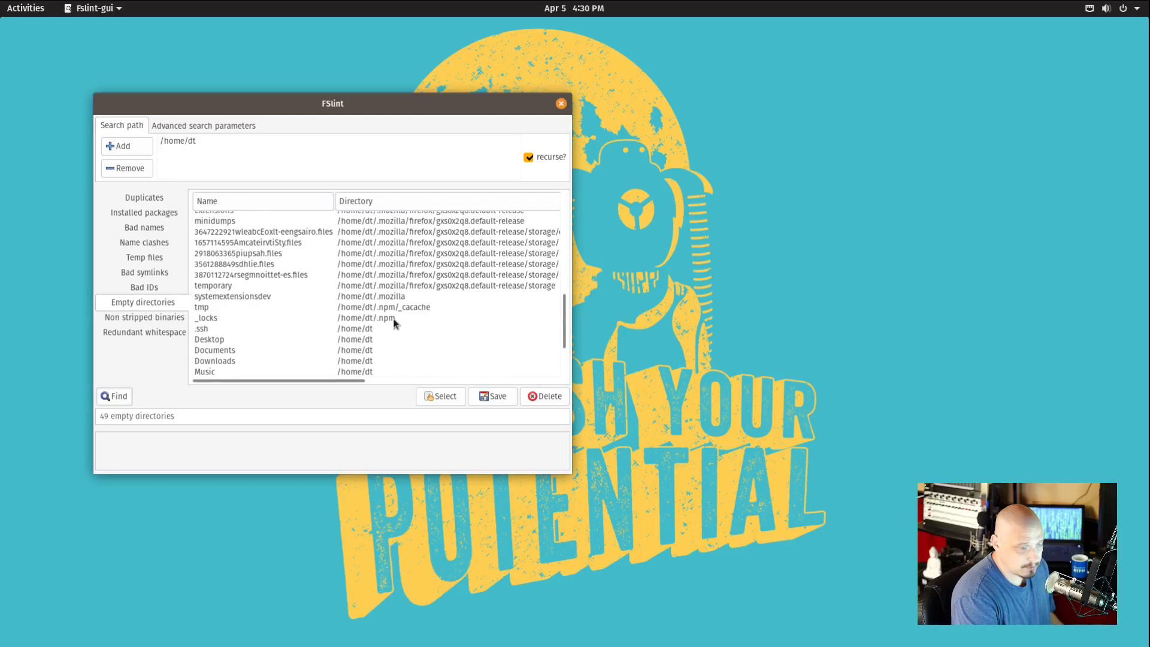
scroll(394, 324, "down", 2)
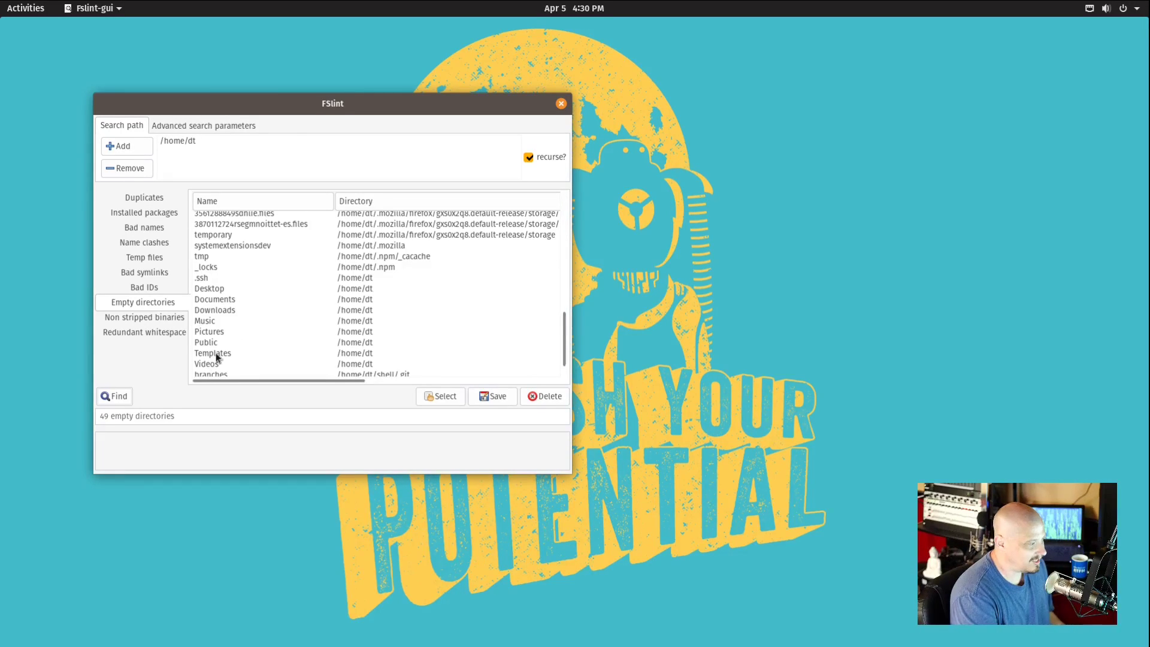
scroll(216, 359, "up", 10)
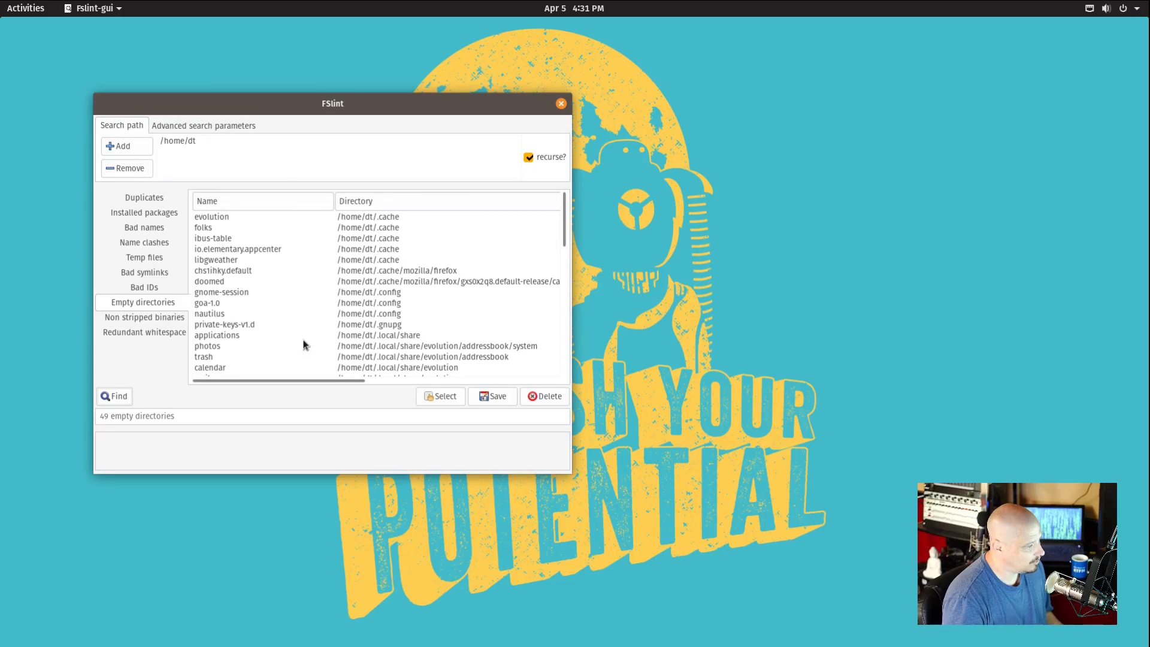
- Check for non-stripped binaries (none) and redundant whitespace (7 files), then return to Duplicates
left_click(159, 320)
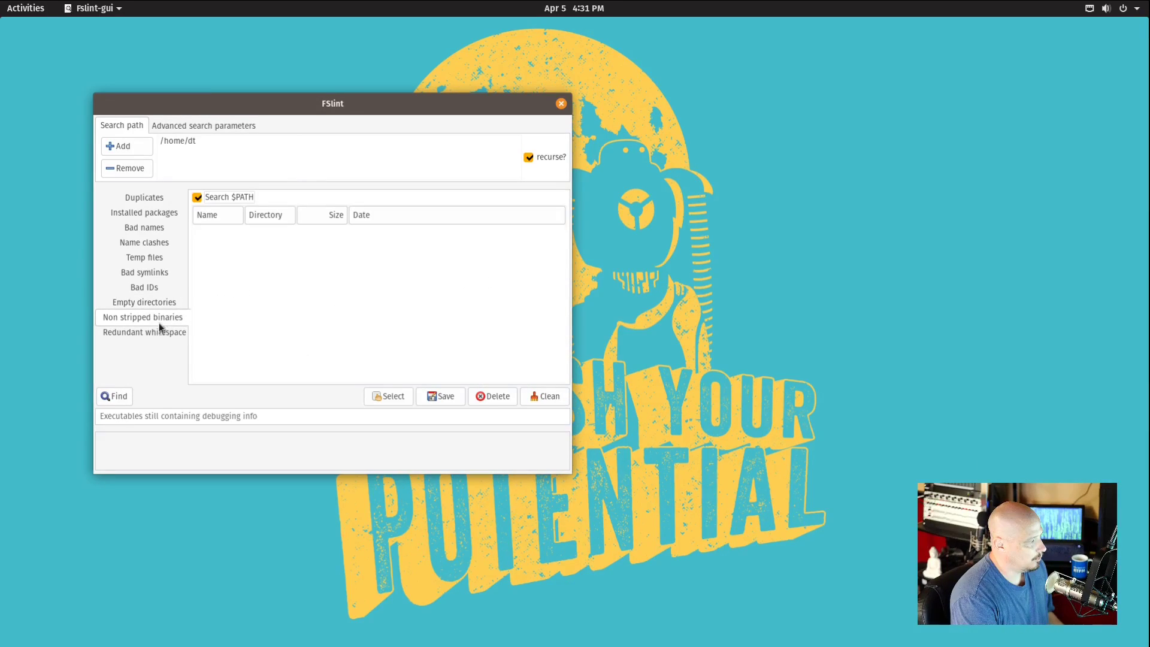
left_click(120, 400)
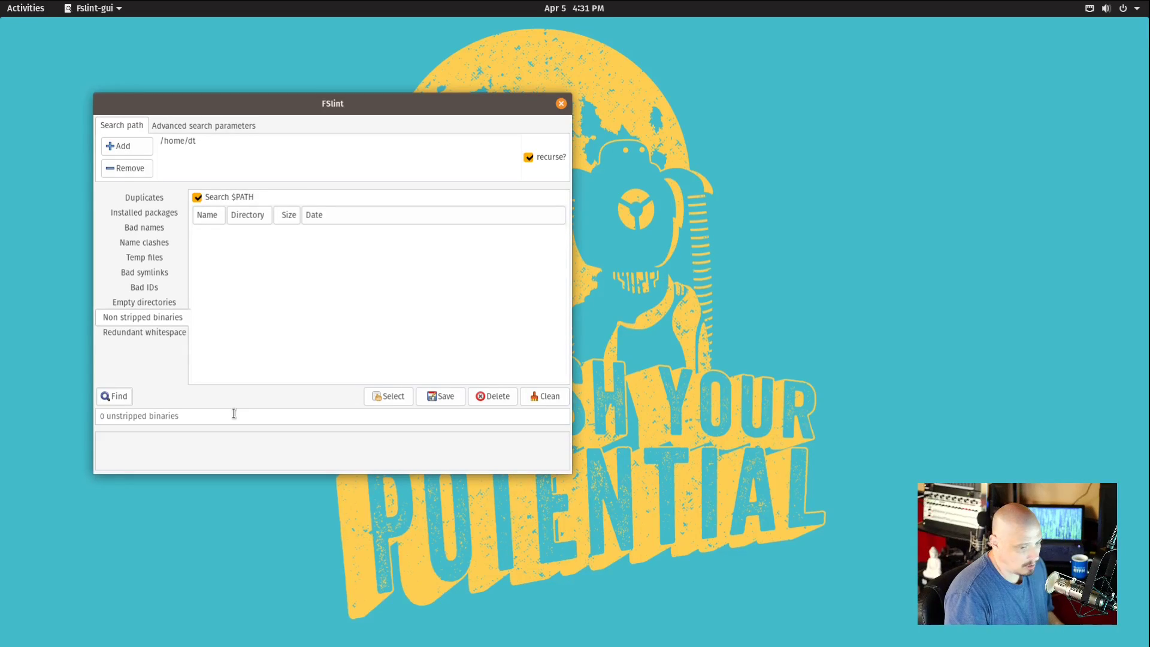
left_click(153, 330)
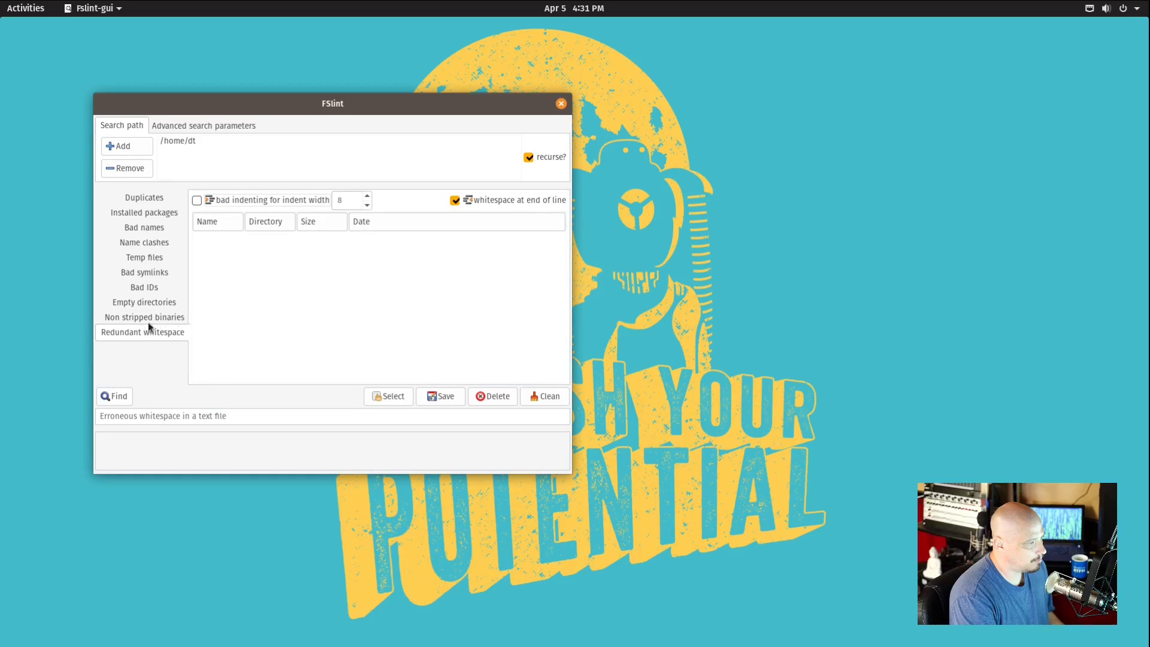
left_click(115, 396)
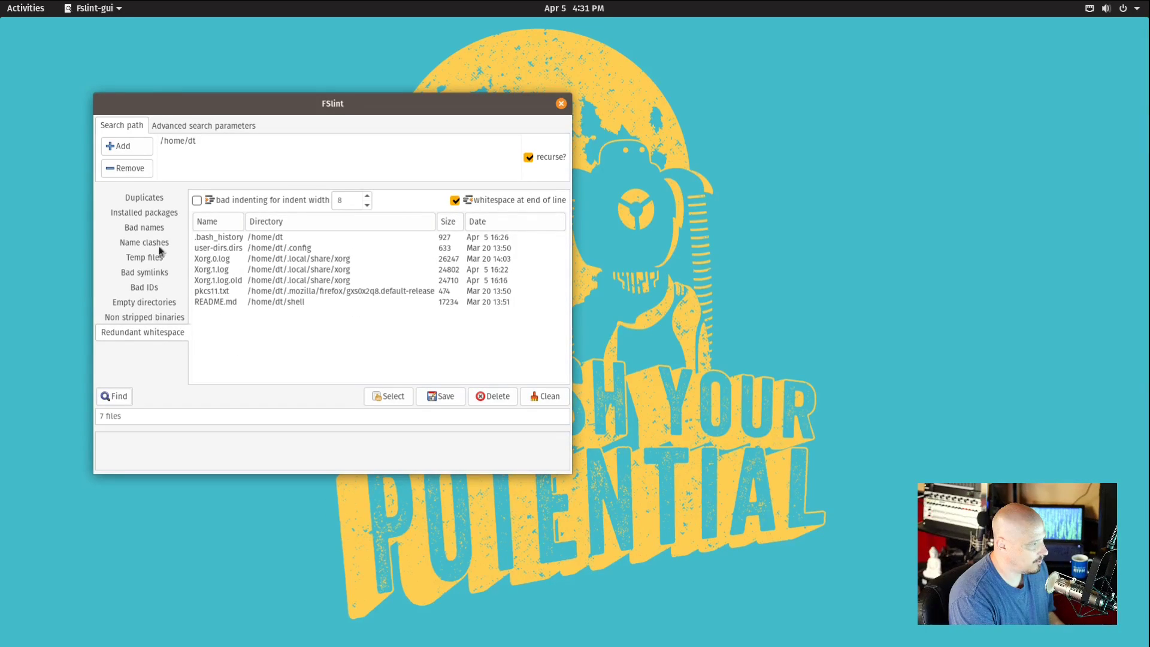
left_click(154, 199)
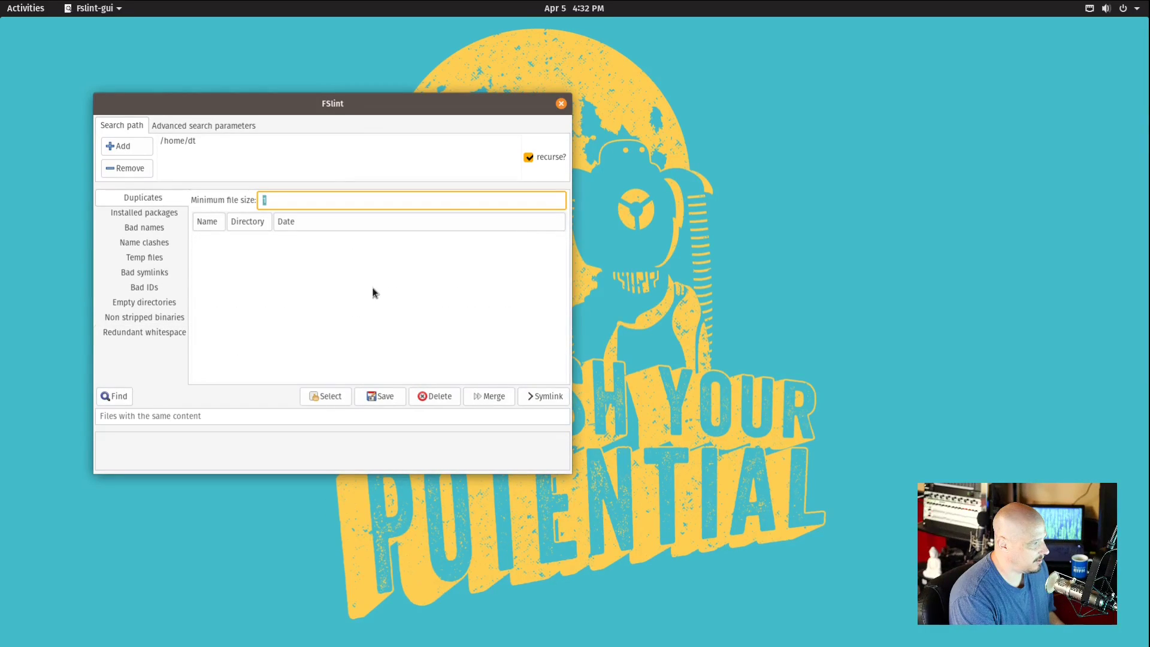
- Close the FSlint window from its title bar
left_click(561, 104)
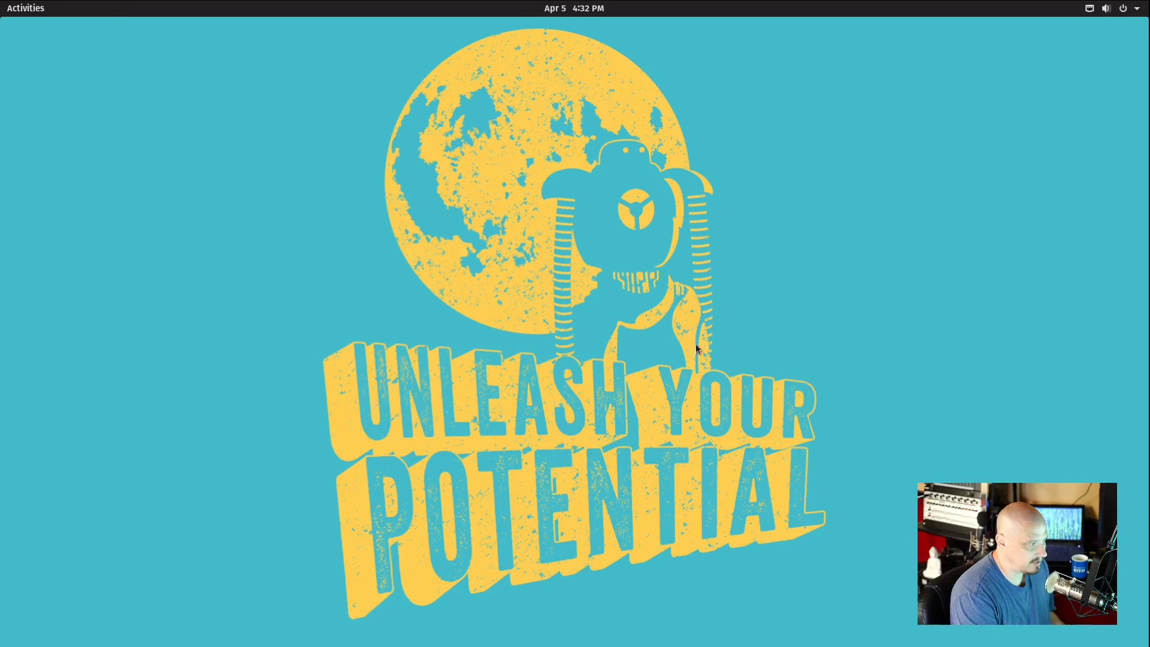